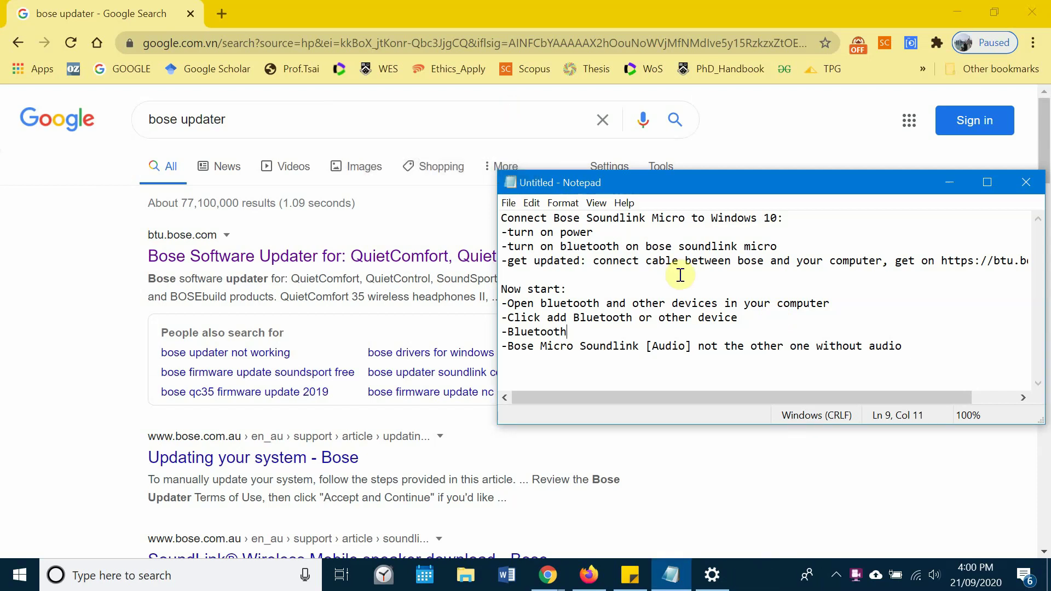
- Move the notes window up and left and keep 'Soundlink' after 'Micro' in the heading
{"action": "left_click", "coordinate": [680, 275]}
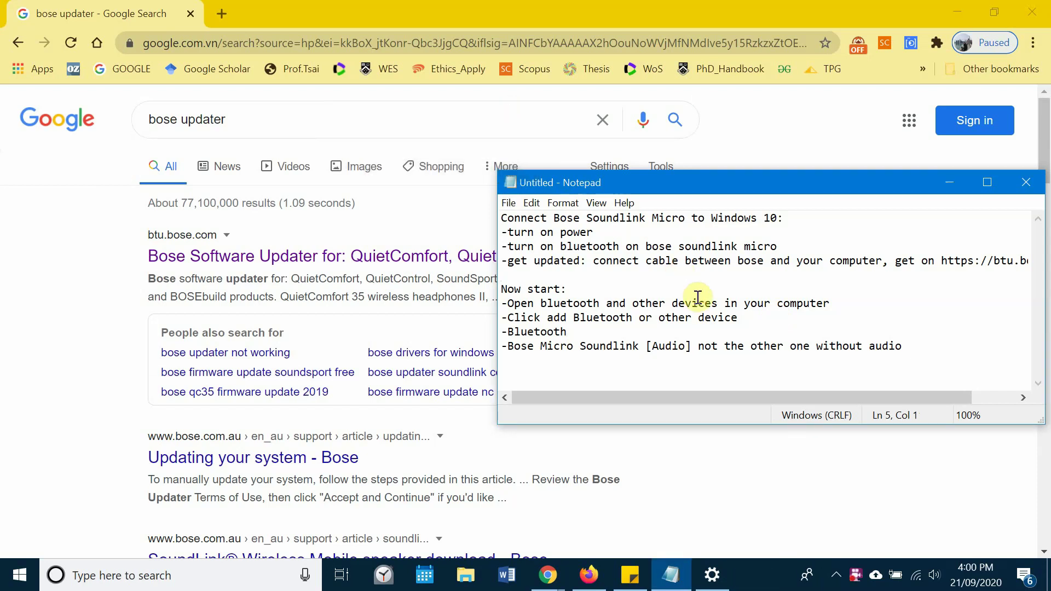
{"action": "left_click_drag", "start_coordinate": [731, 184], "coordinate": [654, 170]}
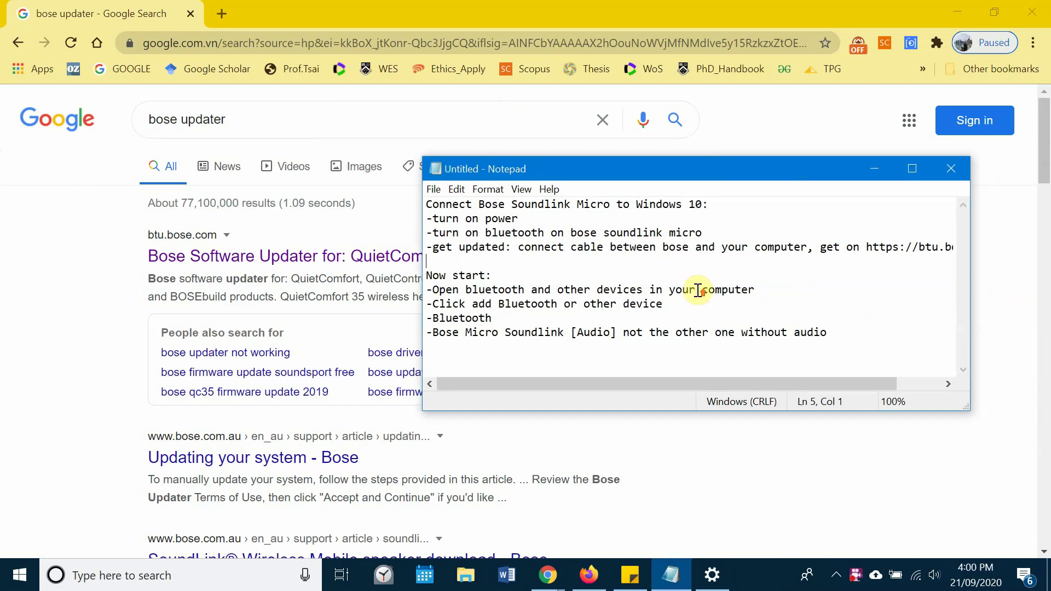
{"action": "double_click", "coordinate": [526, 204]}
{"action": "key", "text": "Delete"}
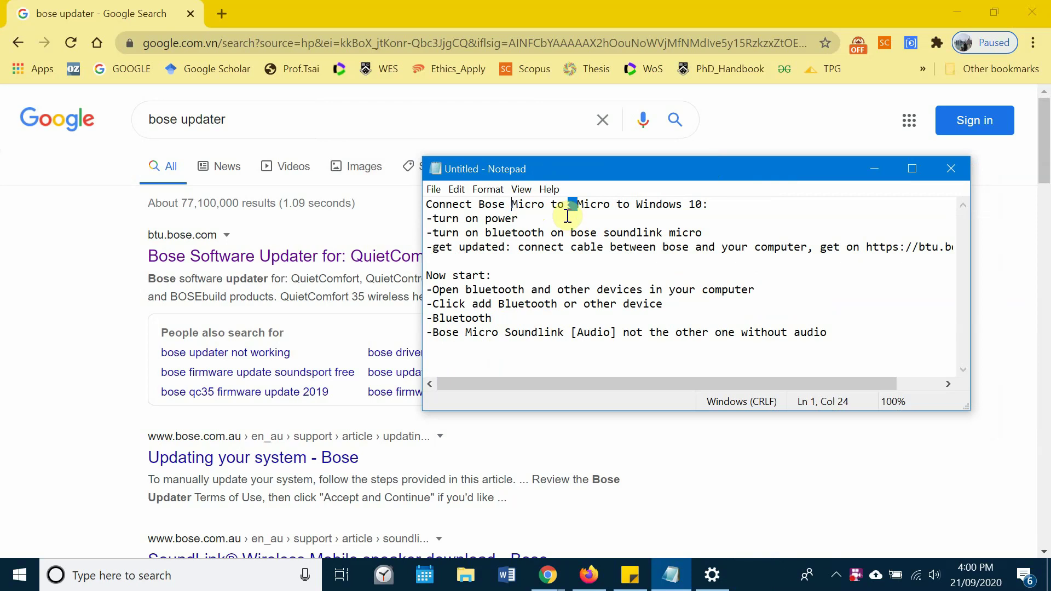
{"action": "left_click", "coordinate": [564, 204]}
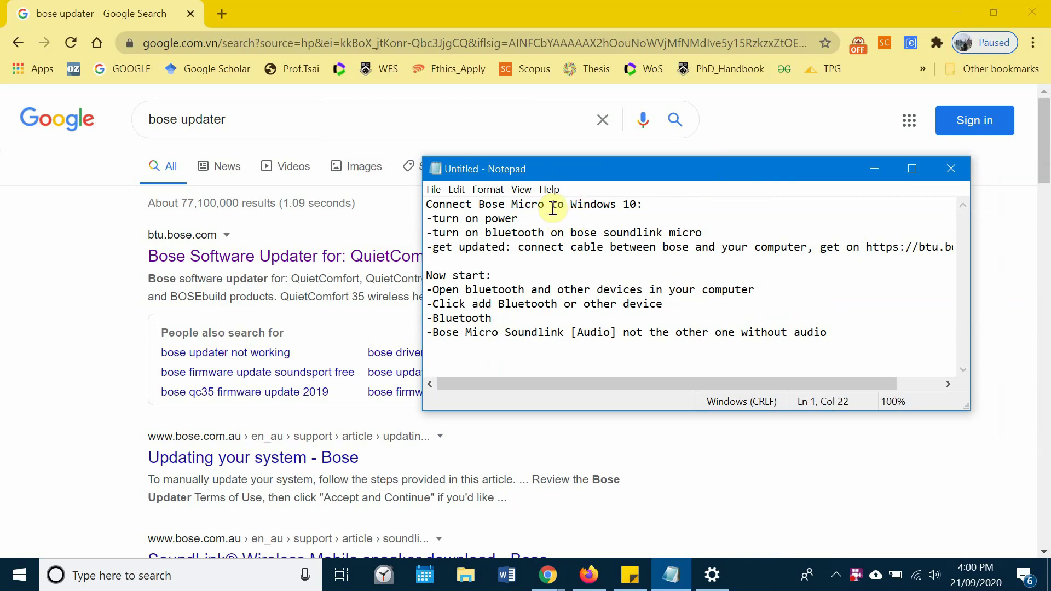
{"action": "key", "text": "ctrl+z"}
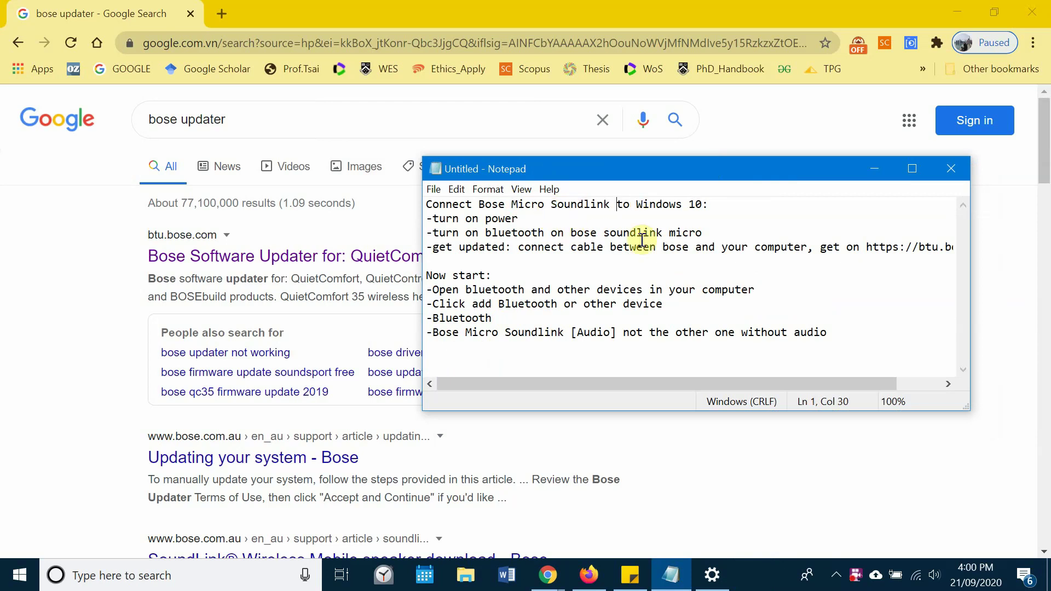
- Select and deselect text across lines two to four of the notes
{"action": "left_click", "coordinate": [559, 218]}
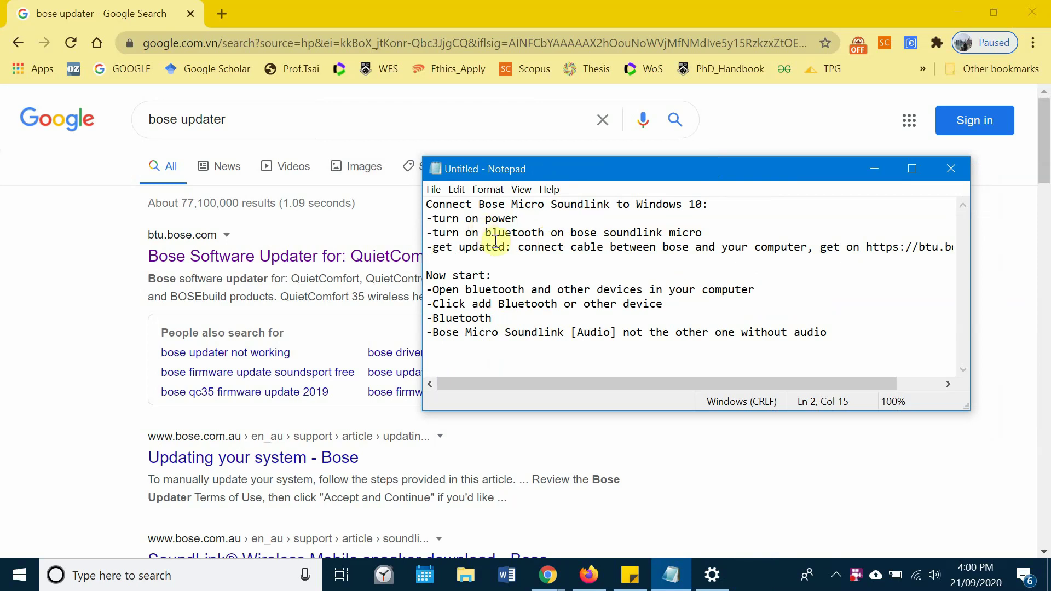
{"action": "left_click", "coordinate": [540, 247]}
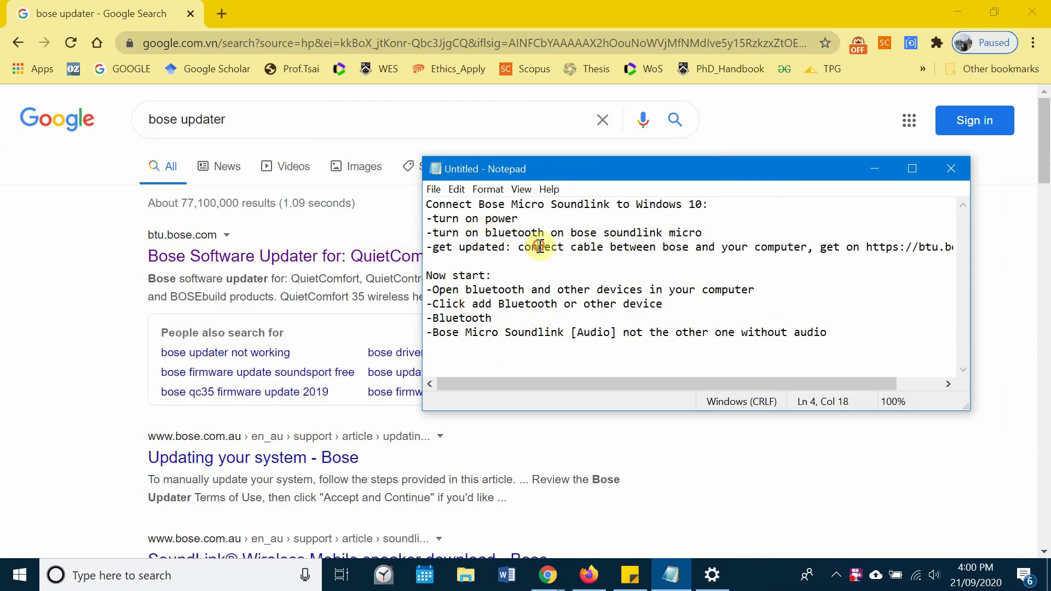
{"action": "left_click_drag", "start_coordinate": [428, 218], "coordinate": [654, 246]}
{"action": "left_click", "coordinate": [652, 246]}
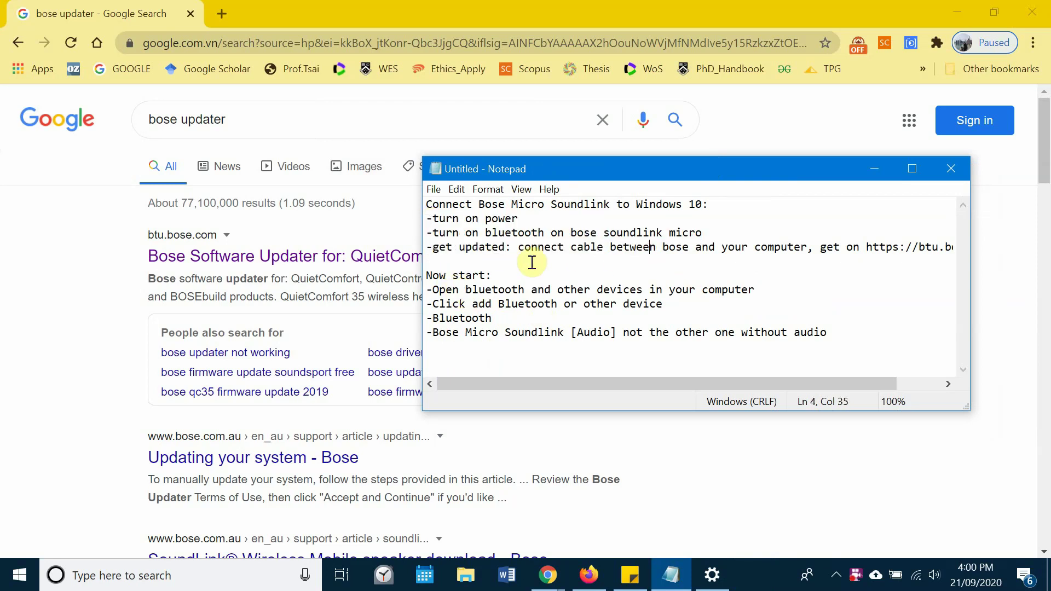
{"action": "left_click_drag", "start_coordinate": [518, 219], "coordinate": [429, 218]}
{"action": "left_click", "coordinate": [519, 218]}
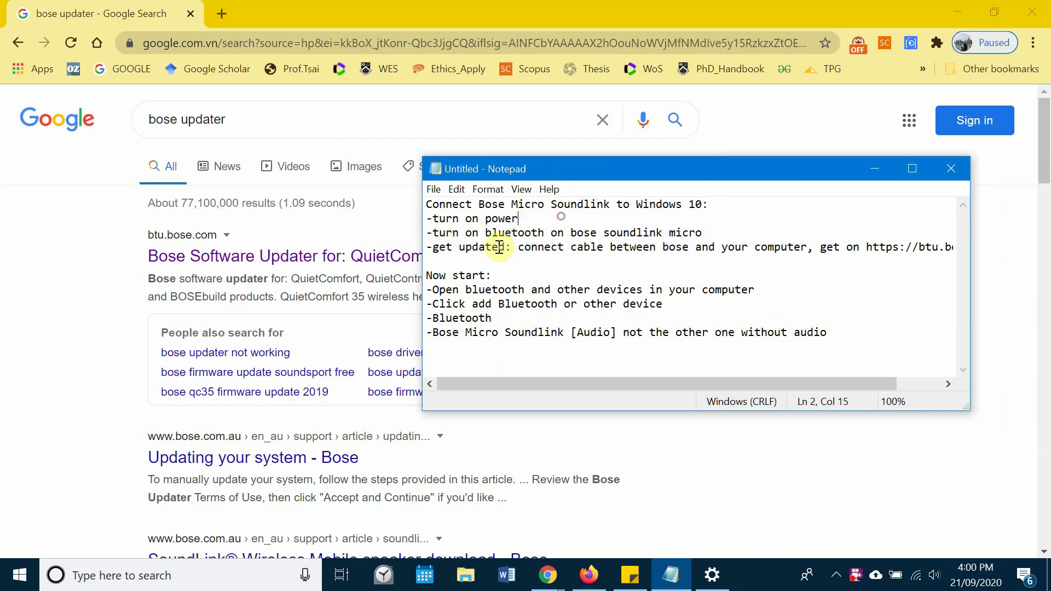
{"action": "left_click_drag", "start_coordinate": [544, 233], "coordinate": [485, 233]}
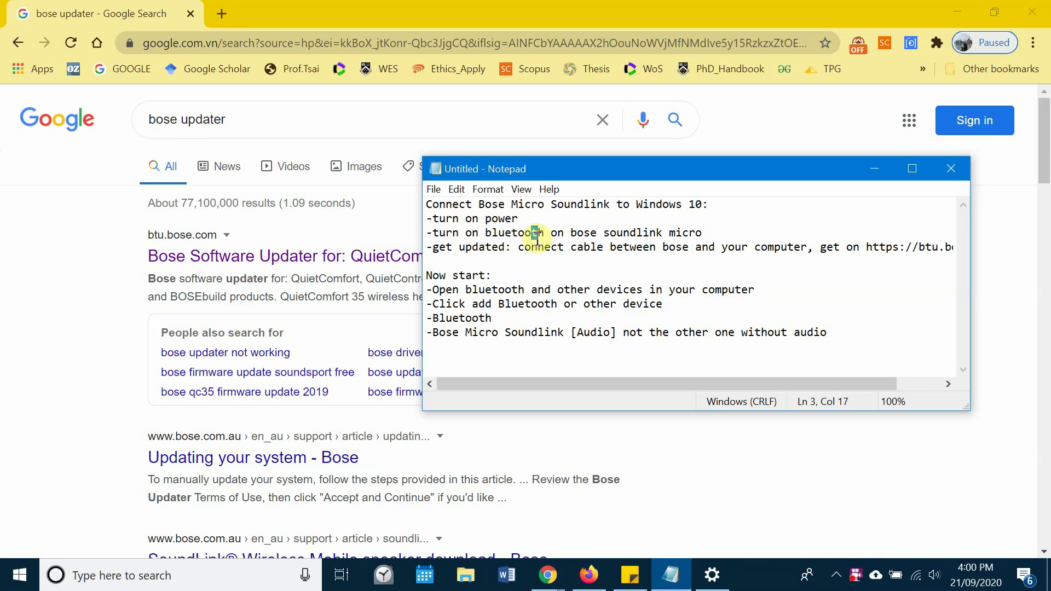
{"action": "left_click", "coordinate": [544, 233]}
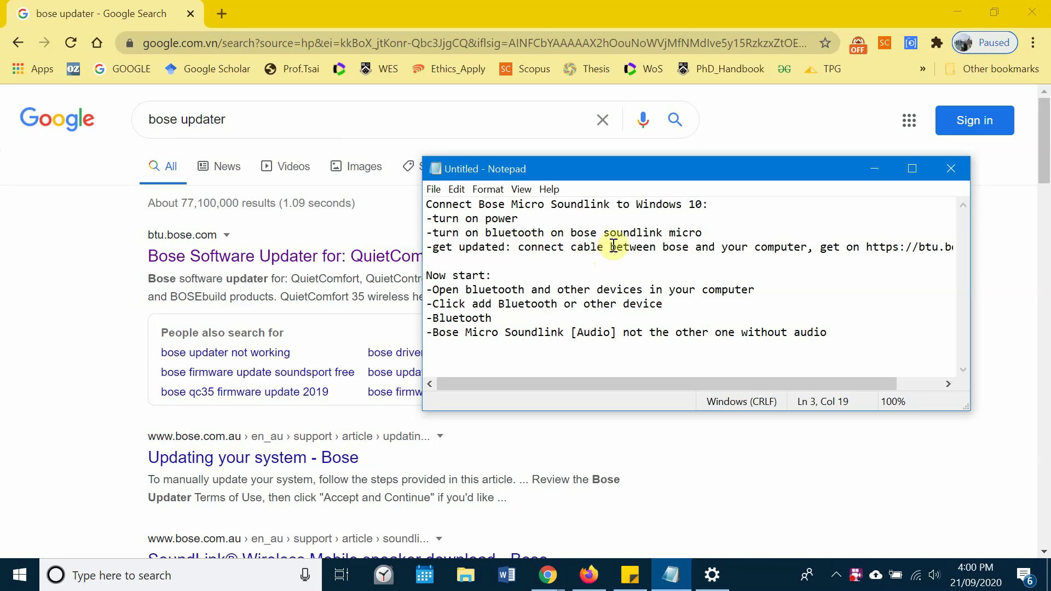
- Keep 'soundlink' after 'micro' on line three and place the cursor before 'updated' on line four
{"action": "double_click", "coordinate": [634, 233]}
{"action": "key", "text": "Delete"}
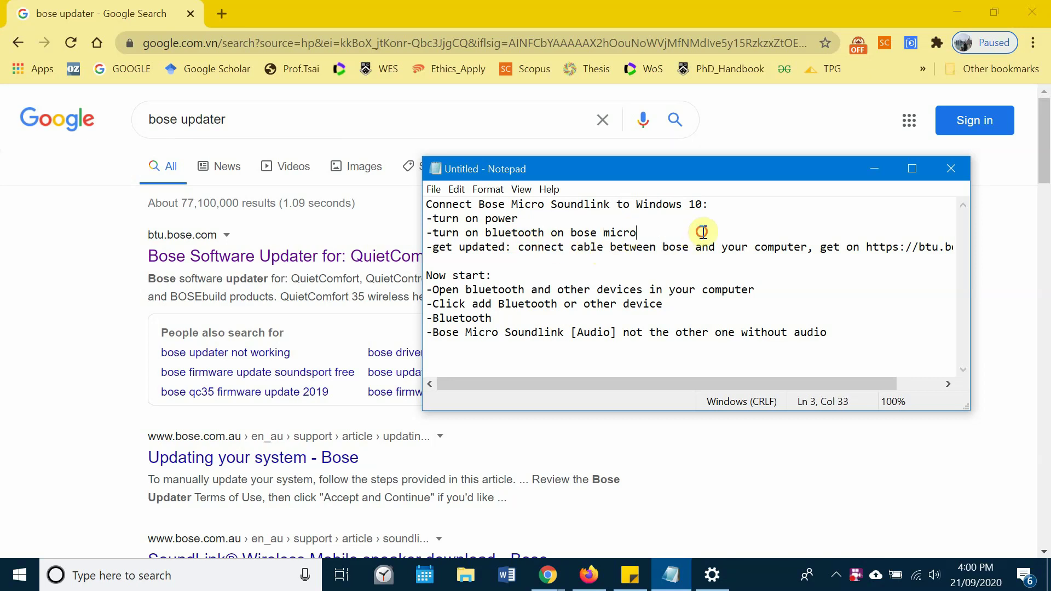
{"action": "key", "text": "ctrl+z"}
{"action": "left_click", "coordinate": [509, 247]}
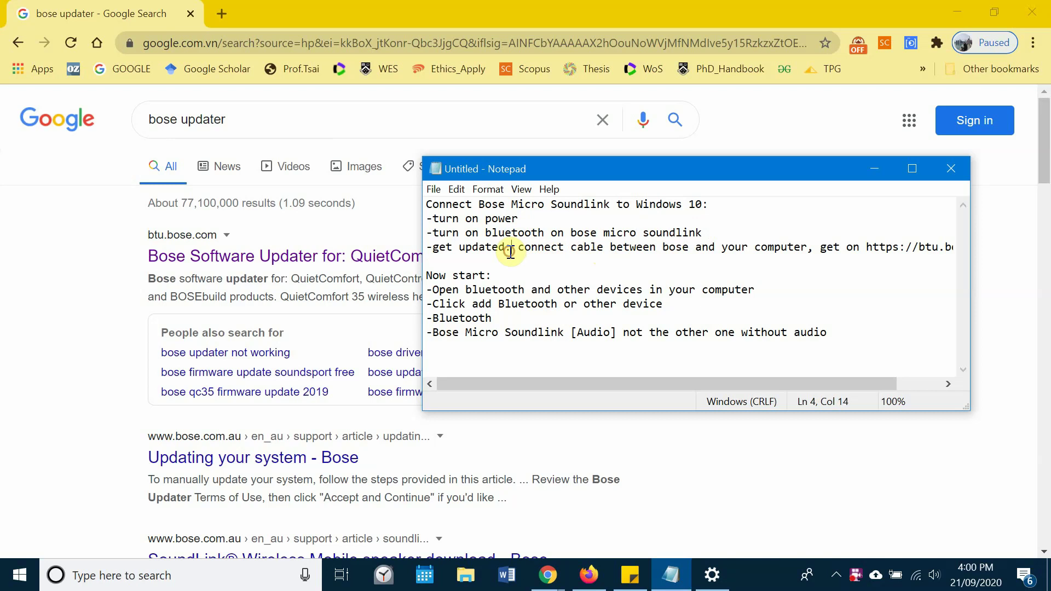
{"action": "left_click", "coordinate": [466, 250]}
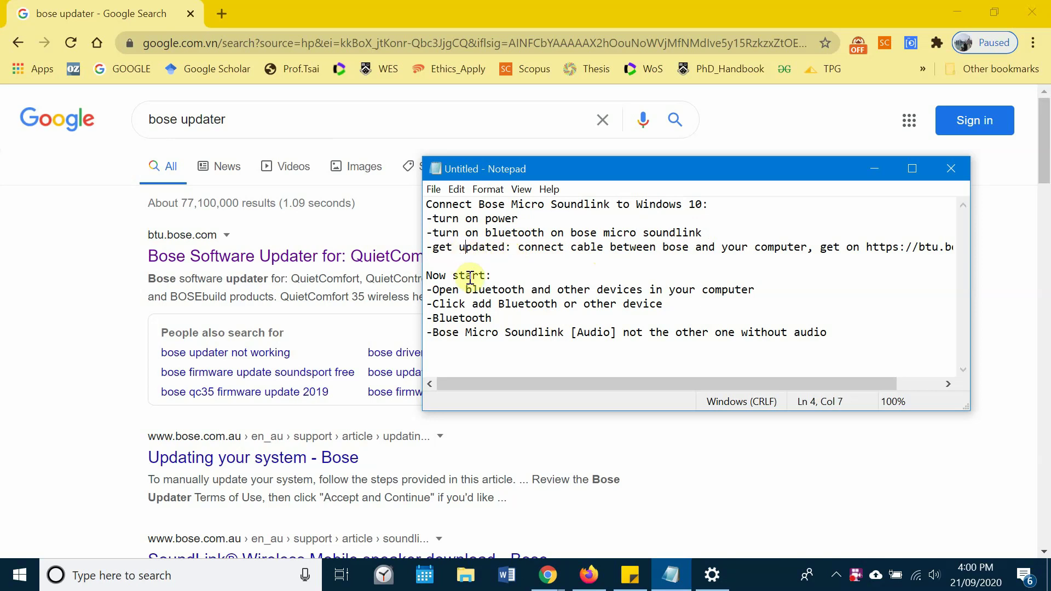
{"action": "type", "text": "firm"}
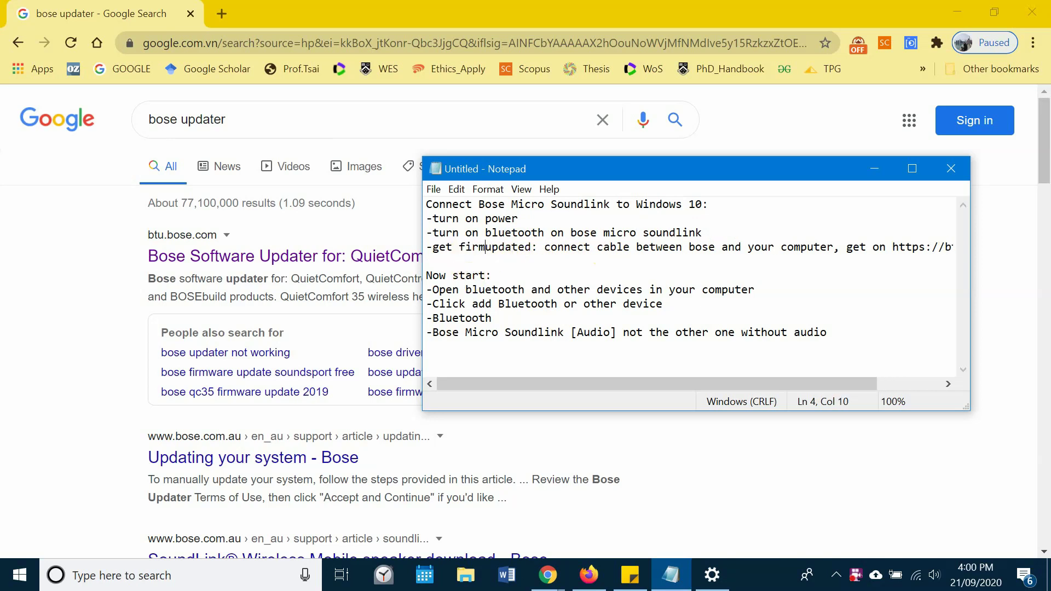
{"action": "type", "text": "ware"}
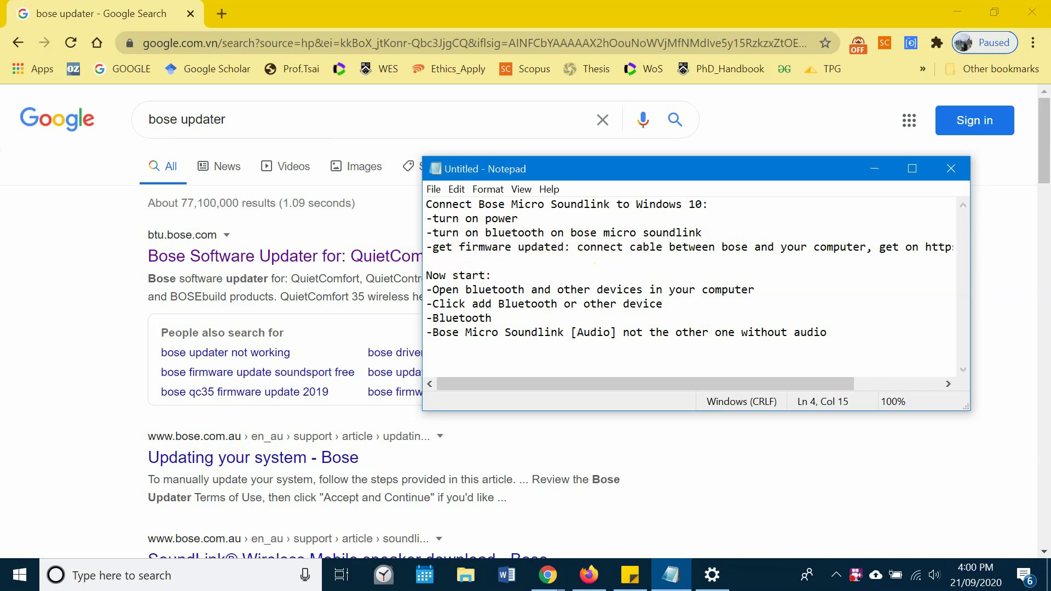
- Highlight the cable step, visit the Bose Software Updater site, then return to the results
{"action": "left_click_drag", "start_coordinate": [578, 248], "coordinate": [742, 250]}
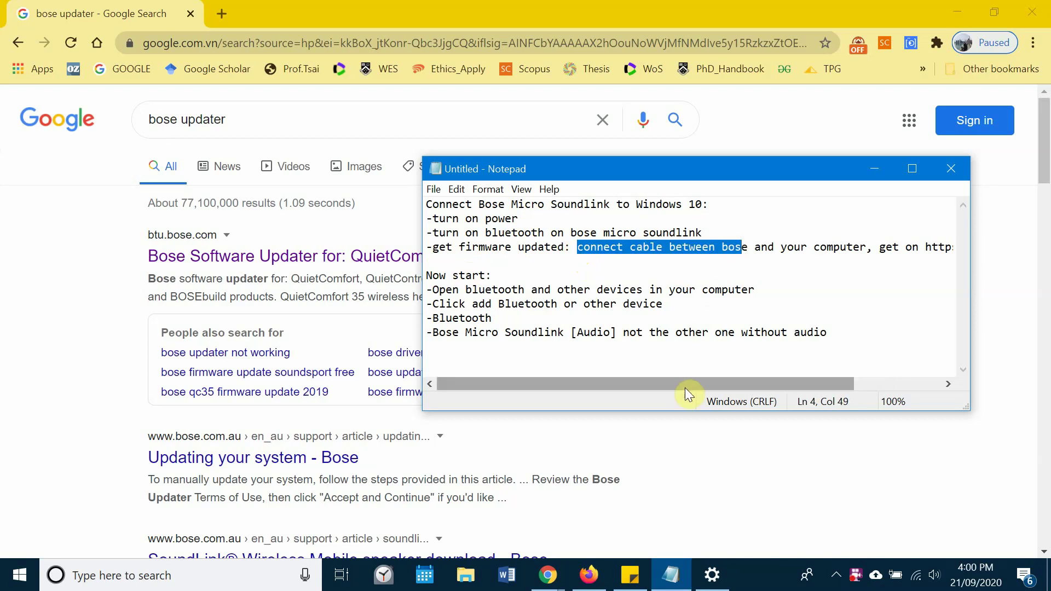
{"action": "left_click_drag", "start_coordinate": [689, 394], "coordinate": [801, 386]}
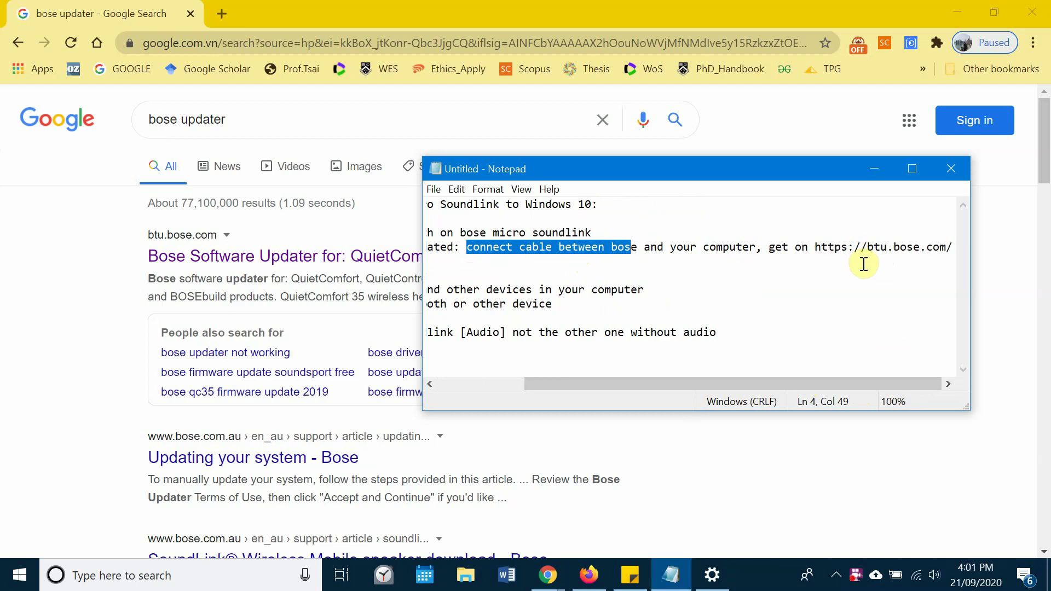
{"action": "left_click", "coordinate": [212, 261]}
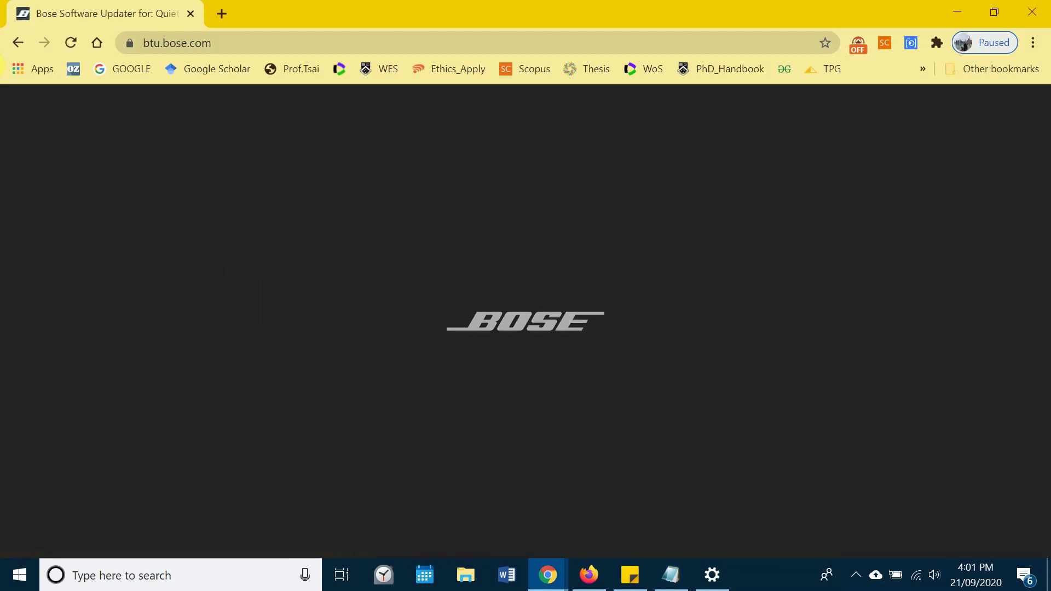
{"action": "left_click", "coordinate": [20, 42]}
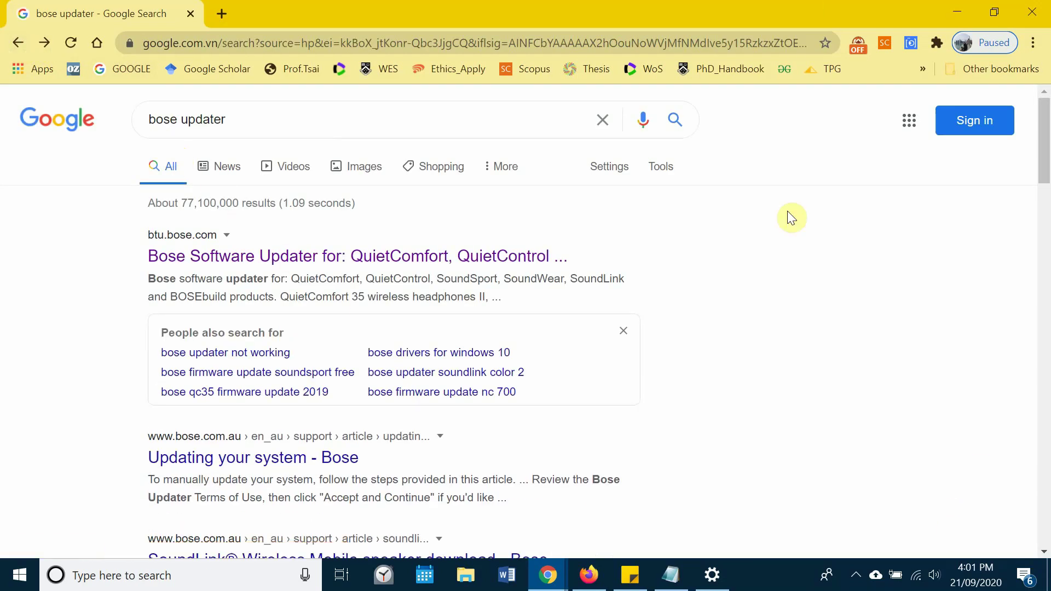
- Bring the Notepad notes forward and move down to the 'Now start' part
{"action": "left_click", "coordinate": [672, 574]}
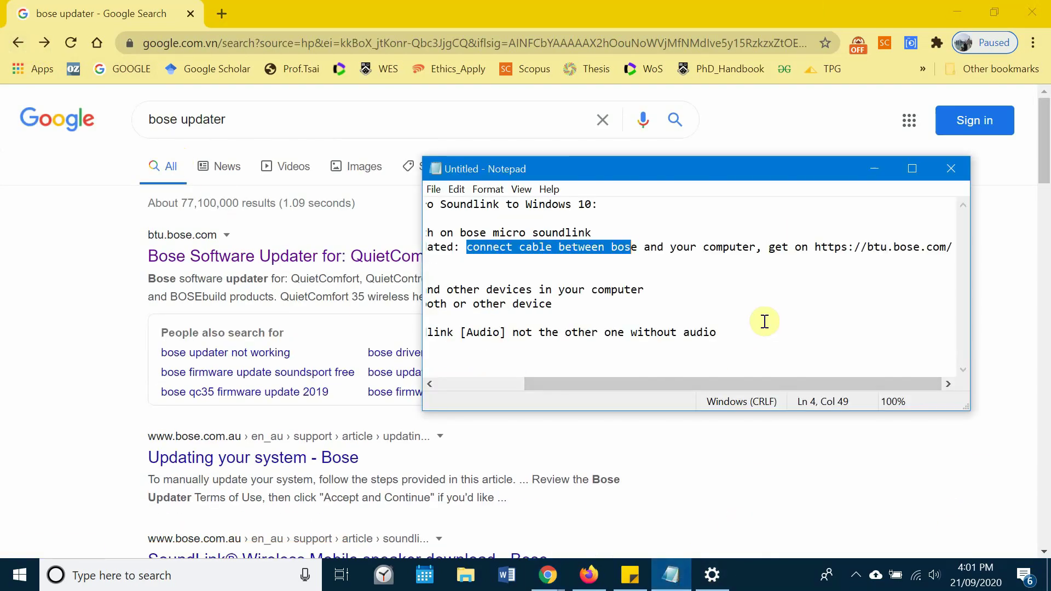
{"action": "left_click", "coordinate": [696, 264]}
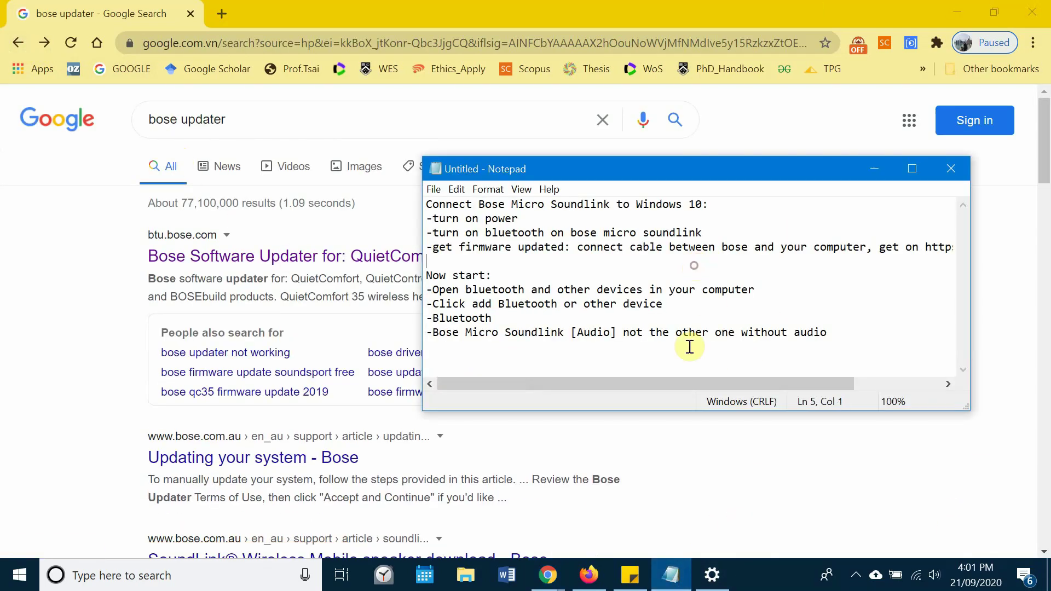
{"action": "left_click", "coordinate": [509, 279]}
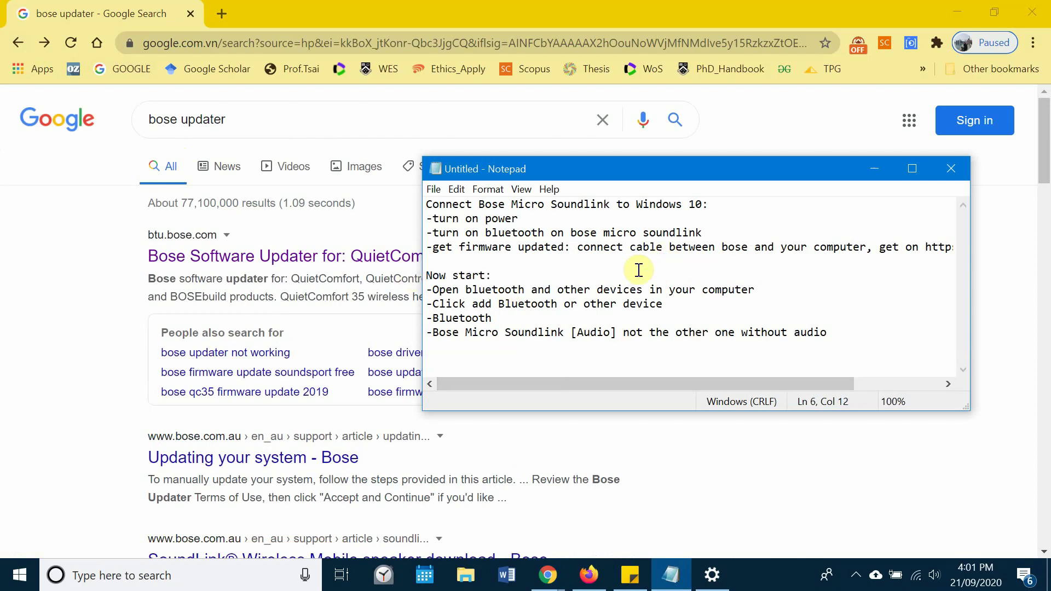
- Open Bluetooth & other devices settings from Start search and close the leftover add-device dialog
{"action": "key", "text": "super"}
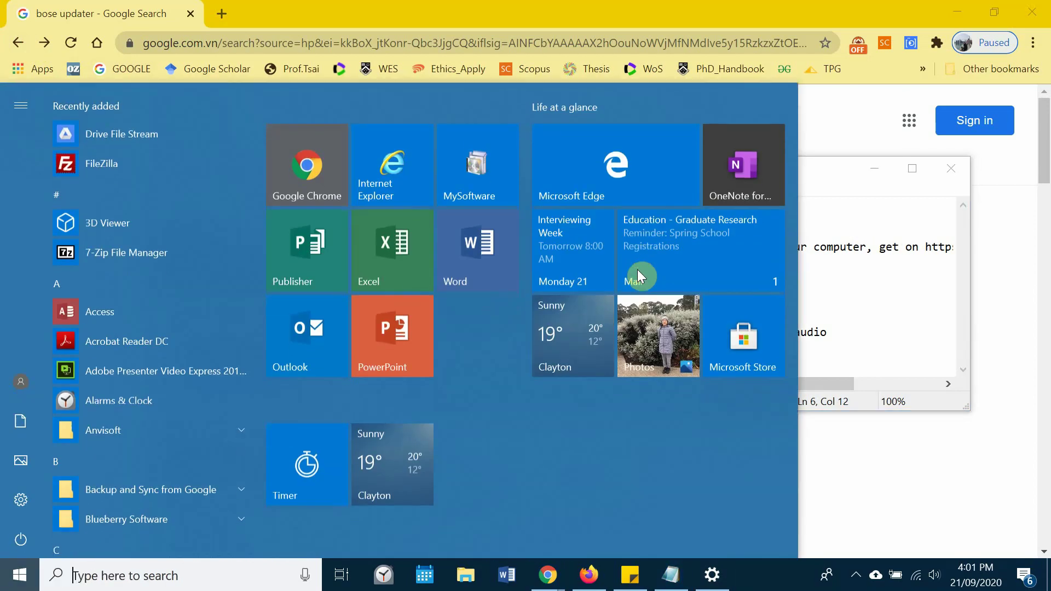
{"action": "type", "text": "blue"}
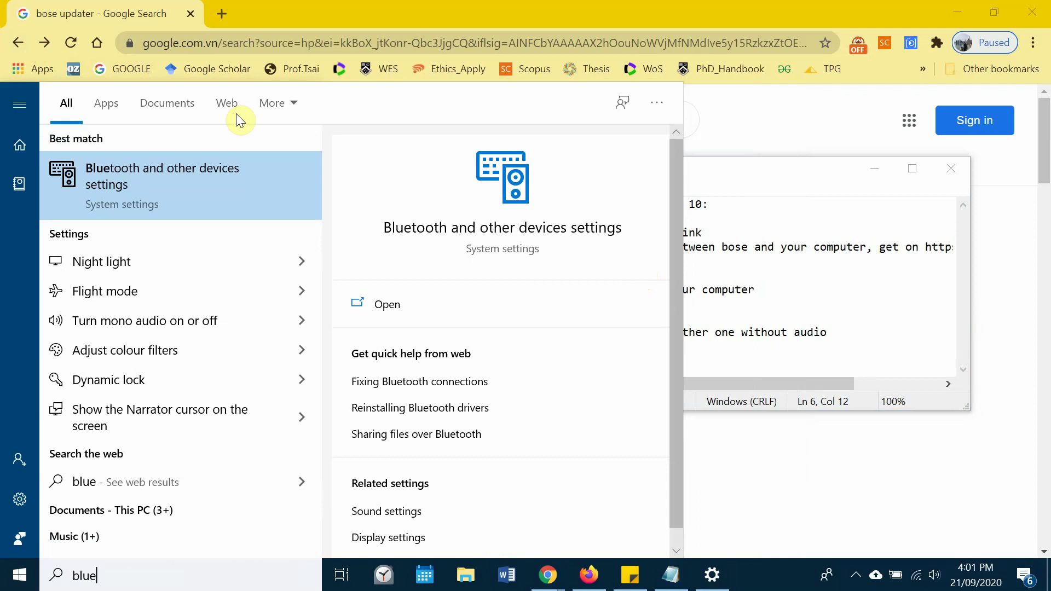
{"action": "left_click", "coordinate": [215, 188]}
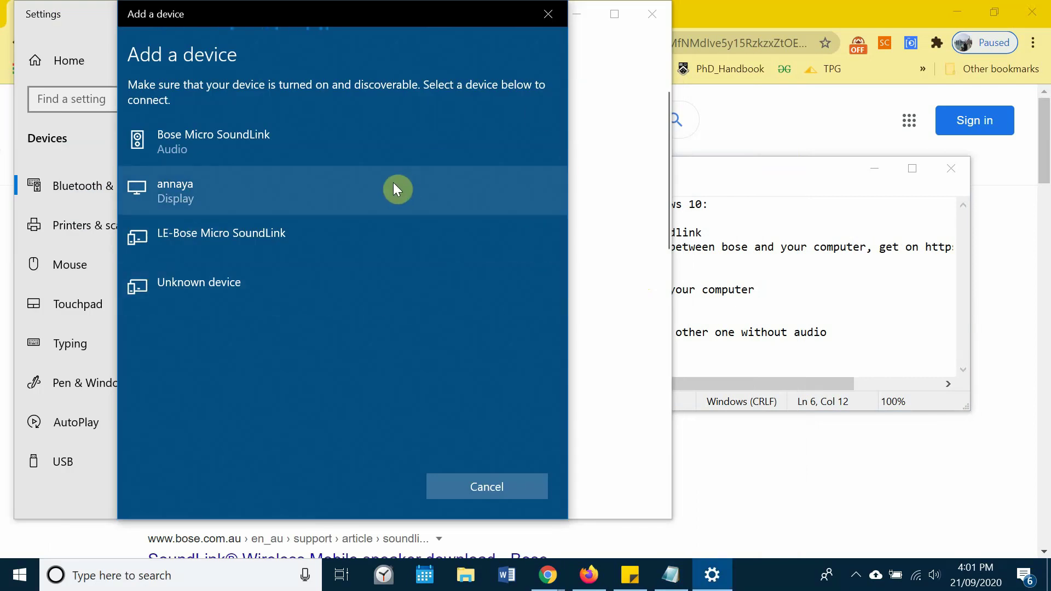
{"action": "left_click", "coordinate": [546, 16]}
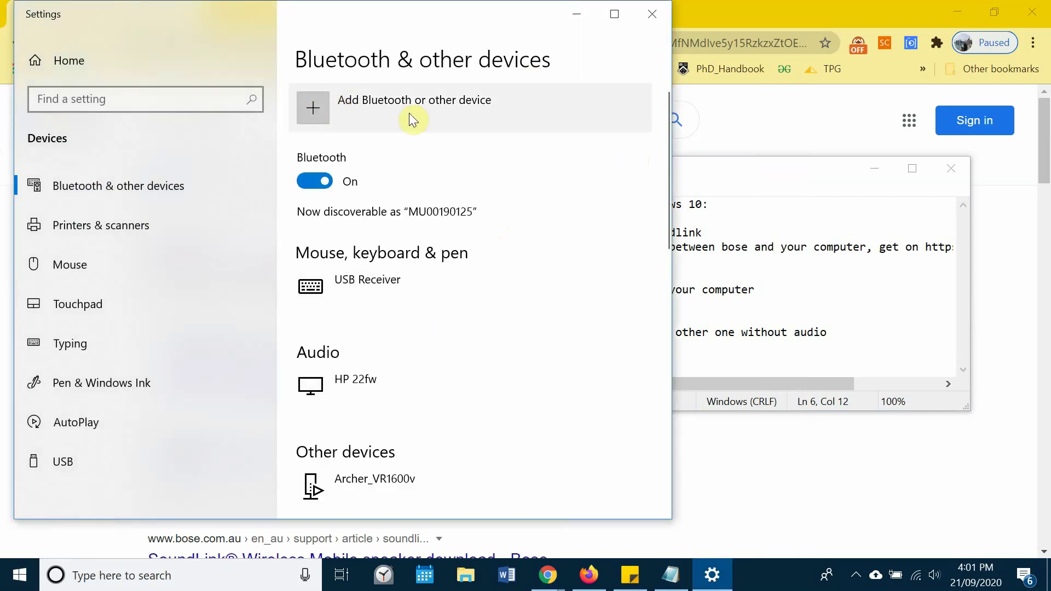
- Add a Bluetooth device and connect to 'Bose Micro SoundLink — Audio' once the scan finds it
{"action": "left_click", "coordinate": [325, 119]}
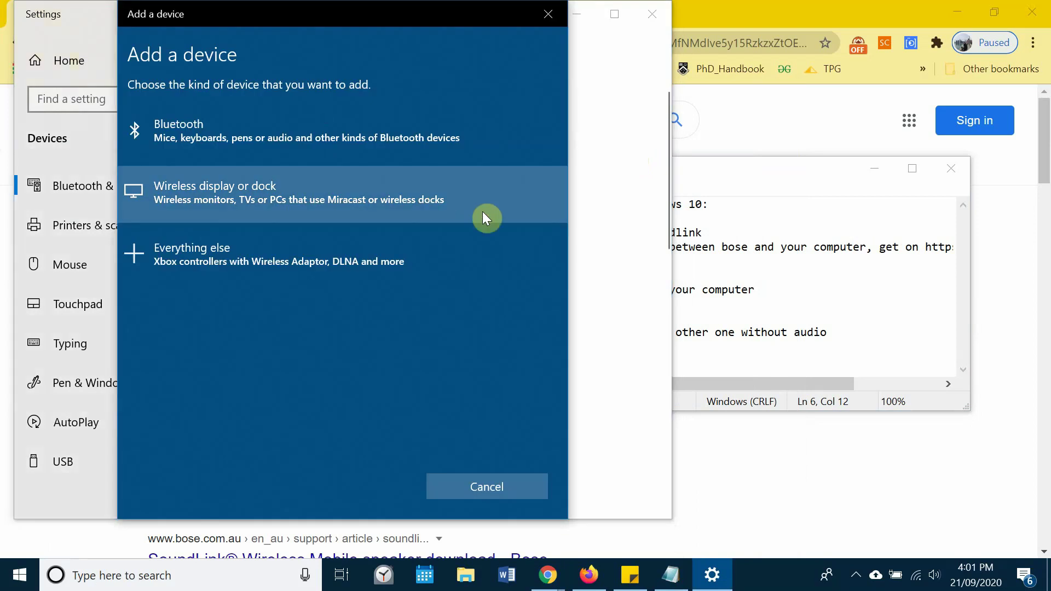
{"action": "left_click", "coordinate": [164, 121]}
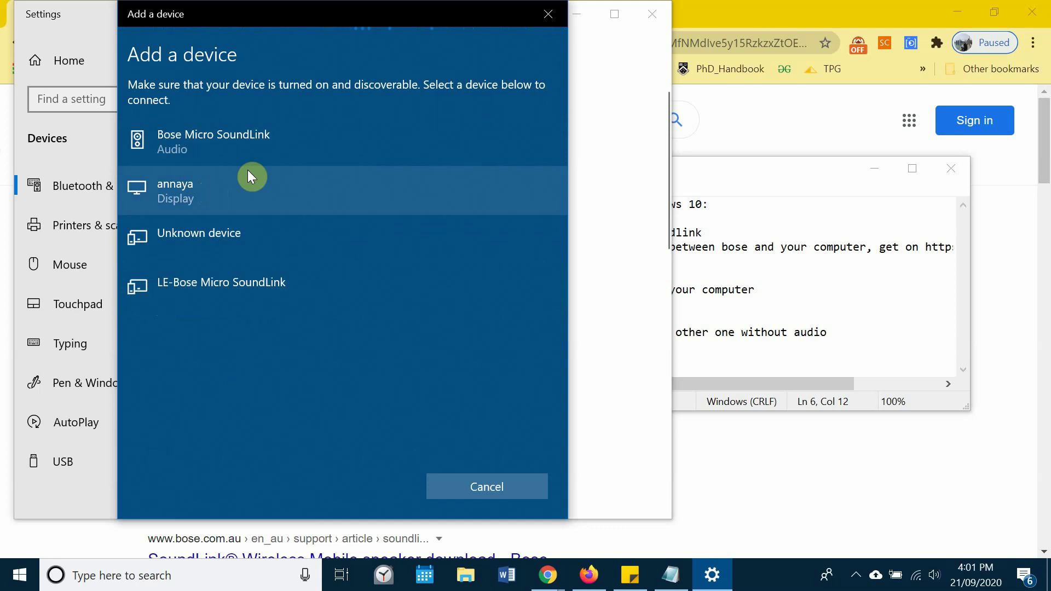
{"action": "left_click", "coordinate": [216, 148]}
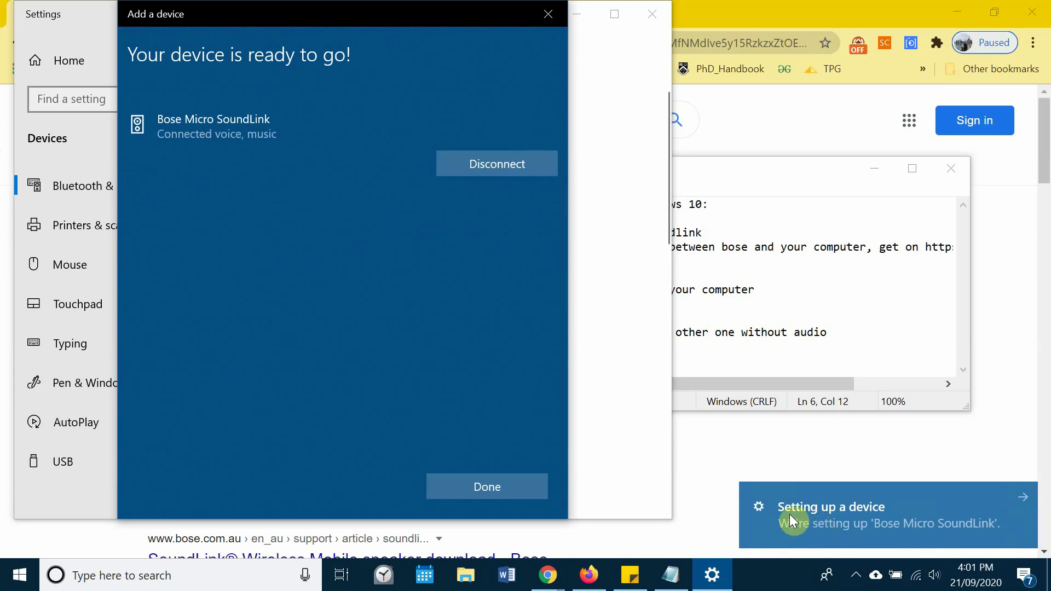
- Confirm sound now plays through Bose Micro SoundLink Stereo, then finish the setup with Done
{"action": "left_click", "coordinate": [937, 575]}
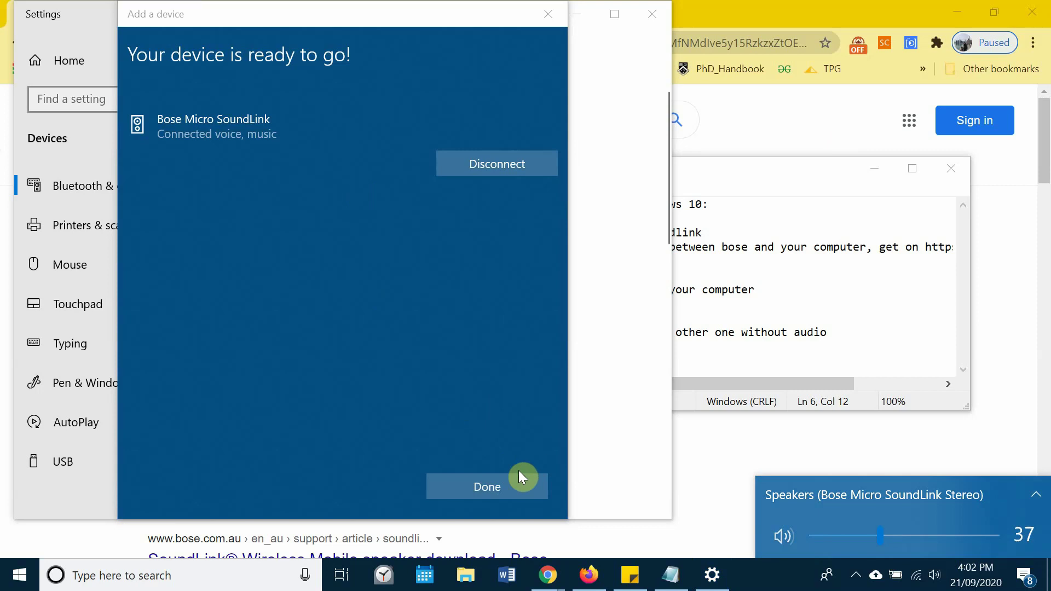
{"action": "left_click", "coordinate": [487, 486]}
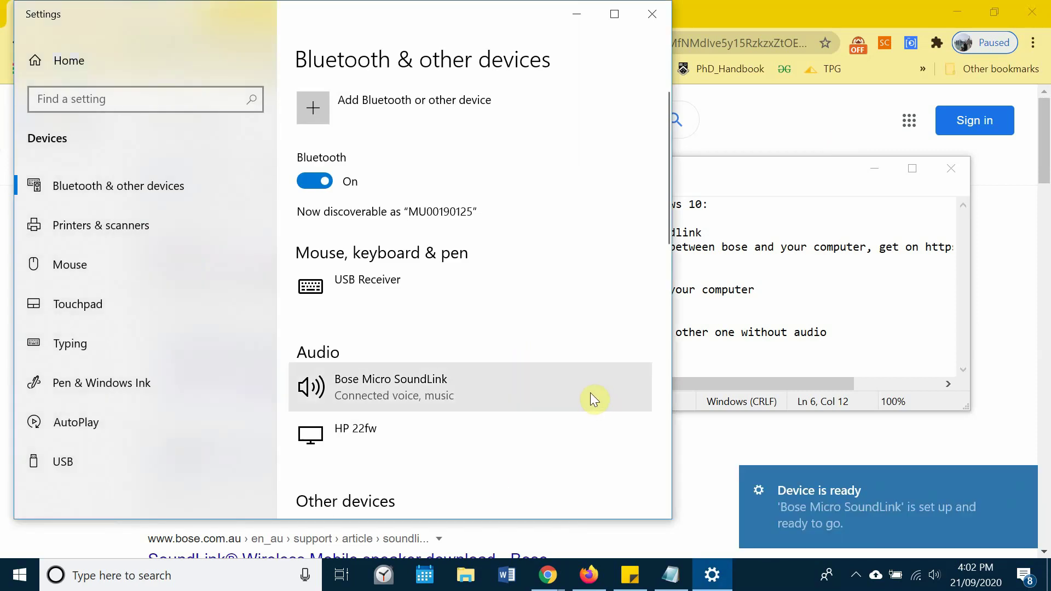